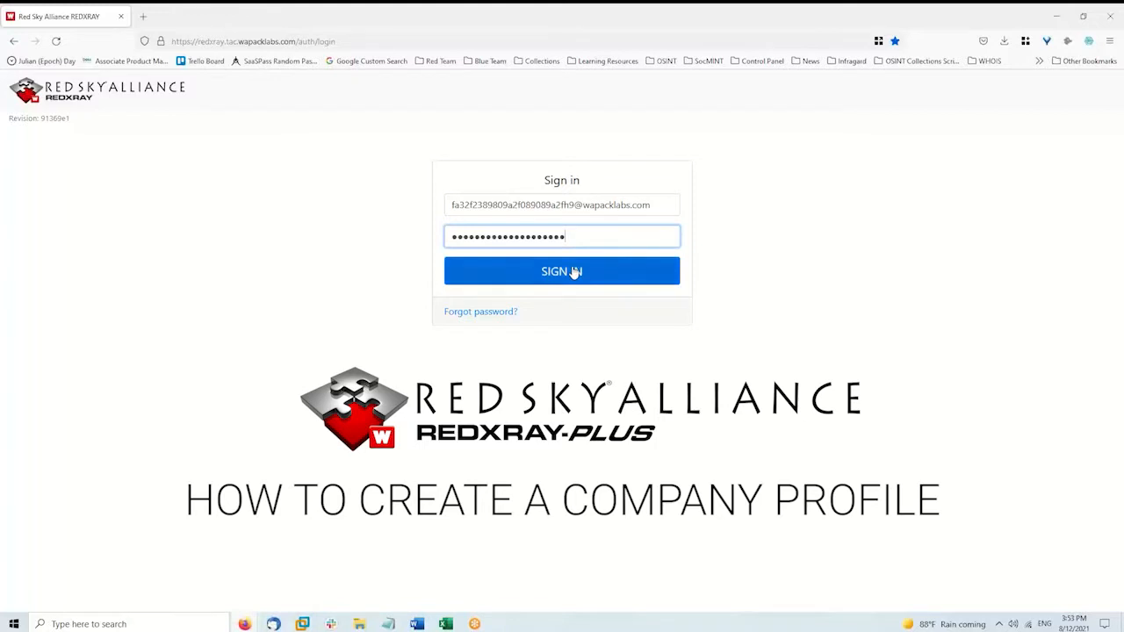
Step: Sign in and start a new company profile named Example in company management
click(572, 273)
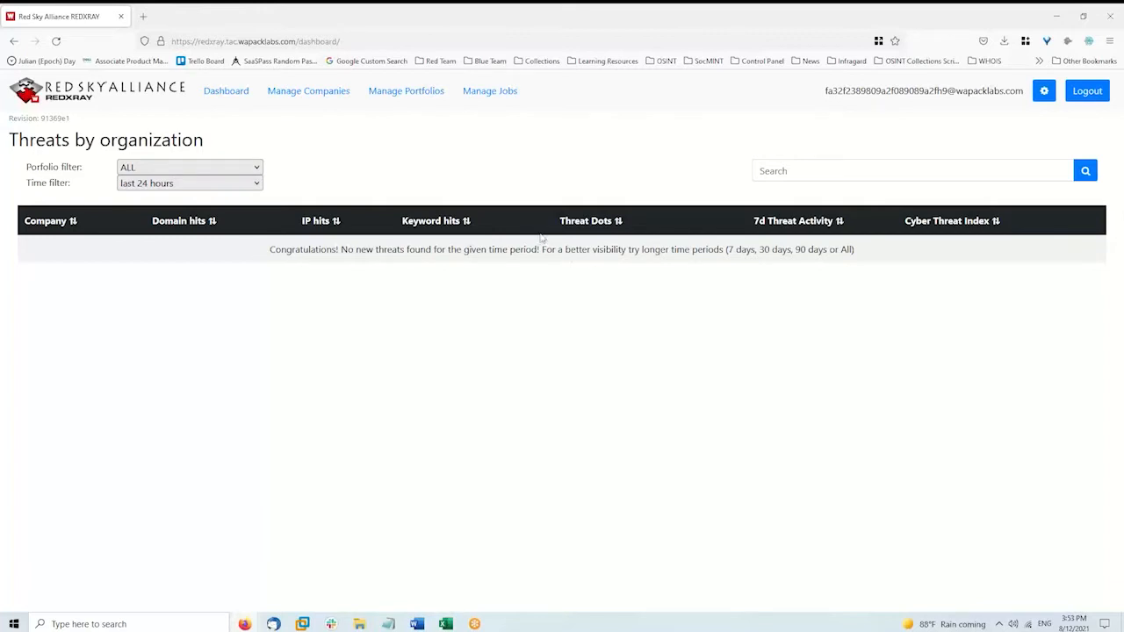
click(304, 97)
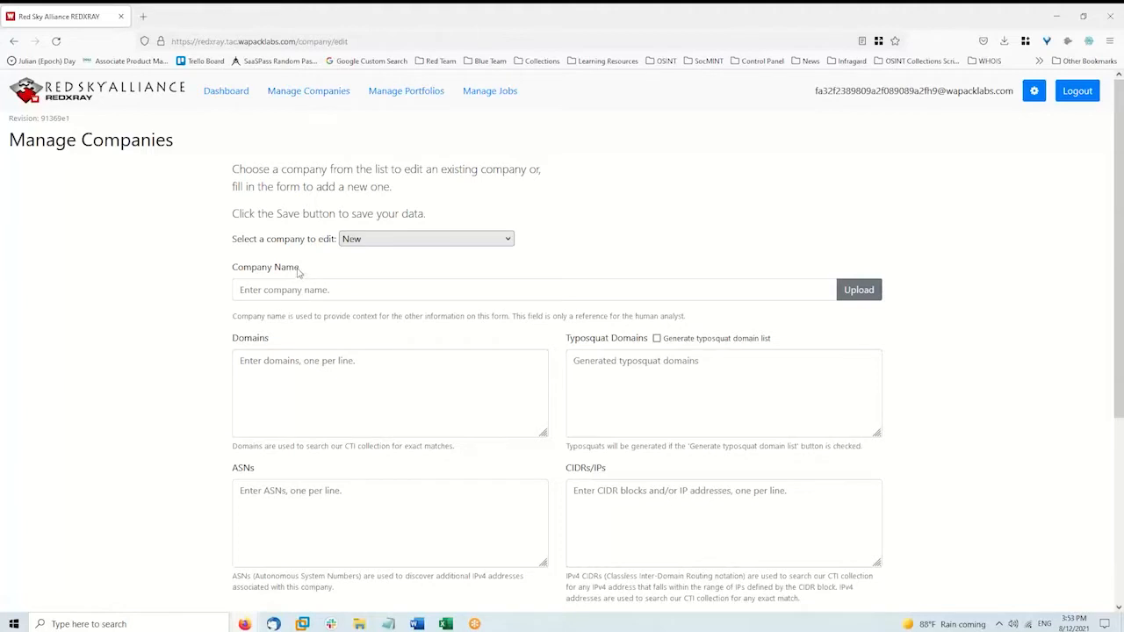
click(298, 291)
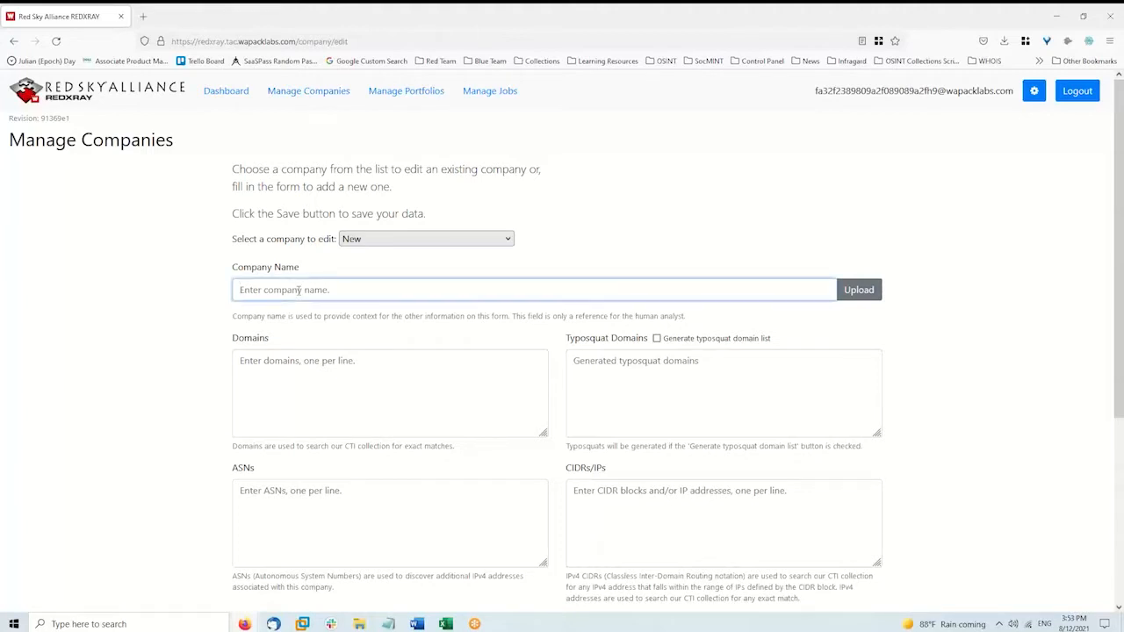
text(Example)
Step: List example.com, example.org and example.nz as the company's domains, one per line
click(313, 386)
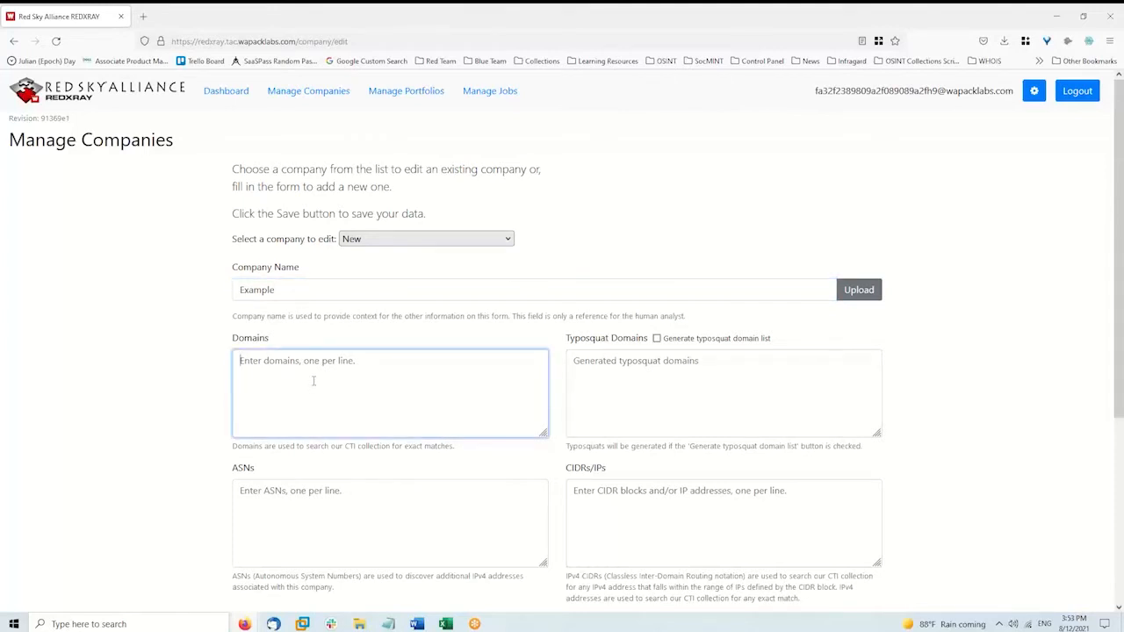
text(example.com)
text(edxampl)
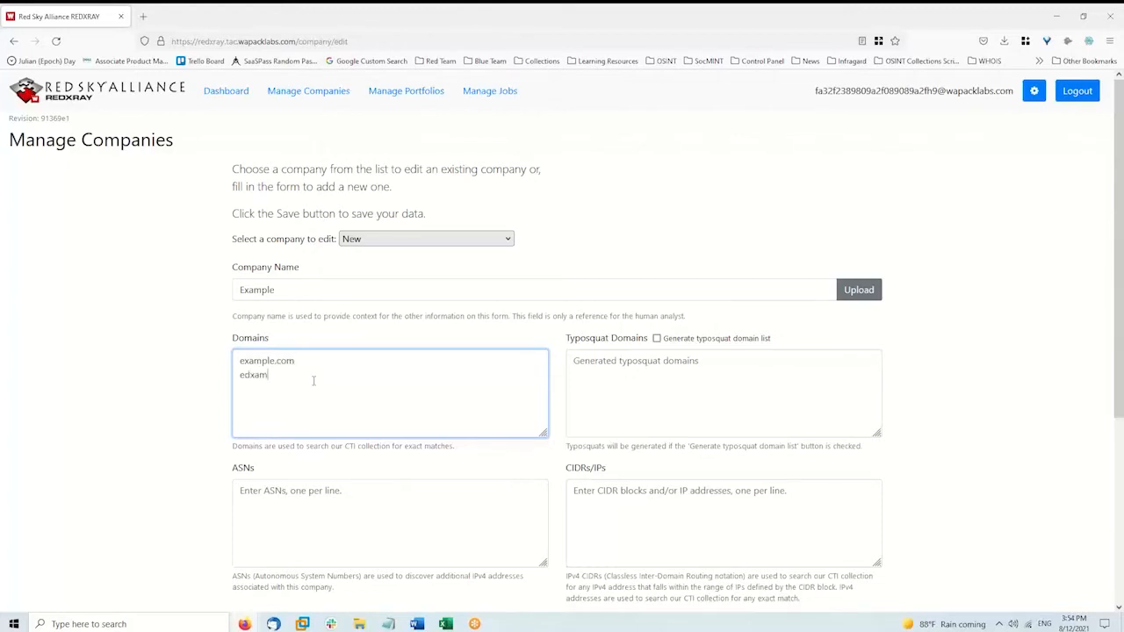
key(BackSpace)
key(BackSpace)
key(BackSpace)
key(BackSpace)
key(BackSpace)
key(BackSpace)
text(xample.)
text(org )
text(example)
text(.nz)
Step: Enter ex4mpl3.com as a typosquat domain and enable generation of the typosquat domain list
click(610, 370)
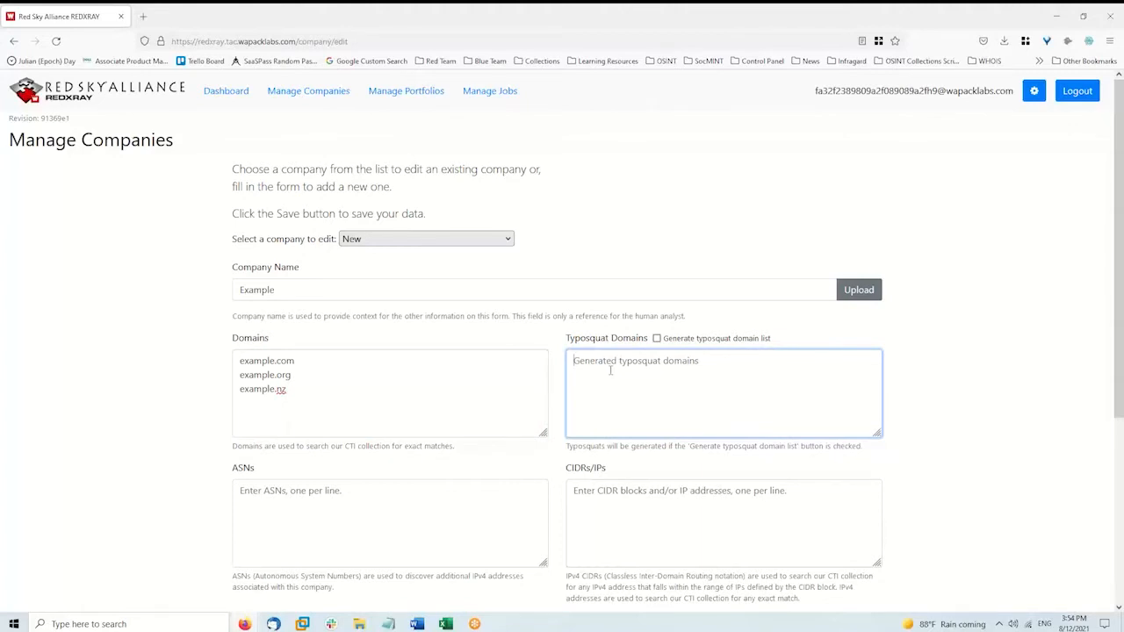
text(ex4mpl3.com)
click(656, 341)
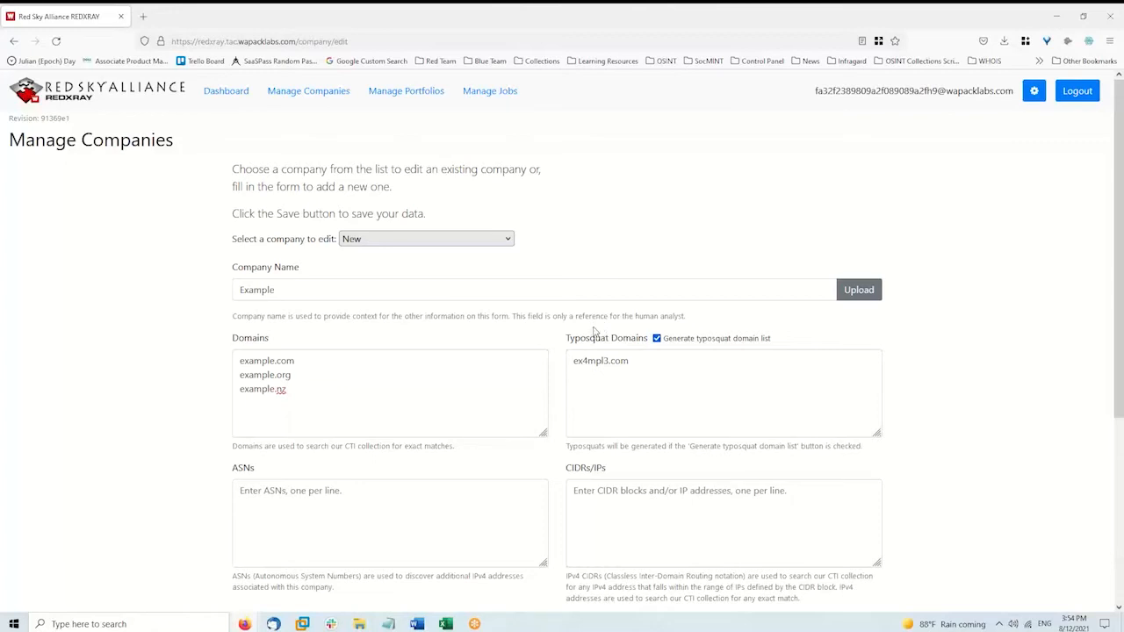
Step: Enter 4658 as the company's ASN and list 23.23.23.32 and 23.23.23.0/24 as its CIDRs/IPs
click(338, 510)
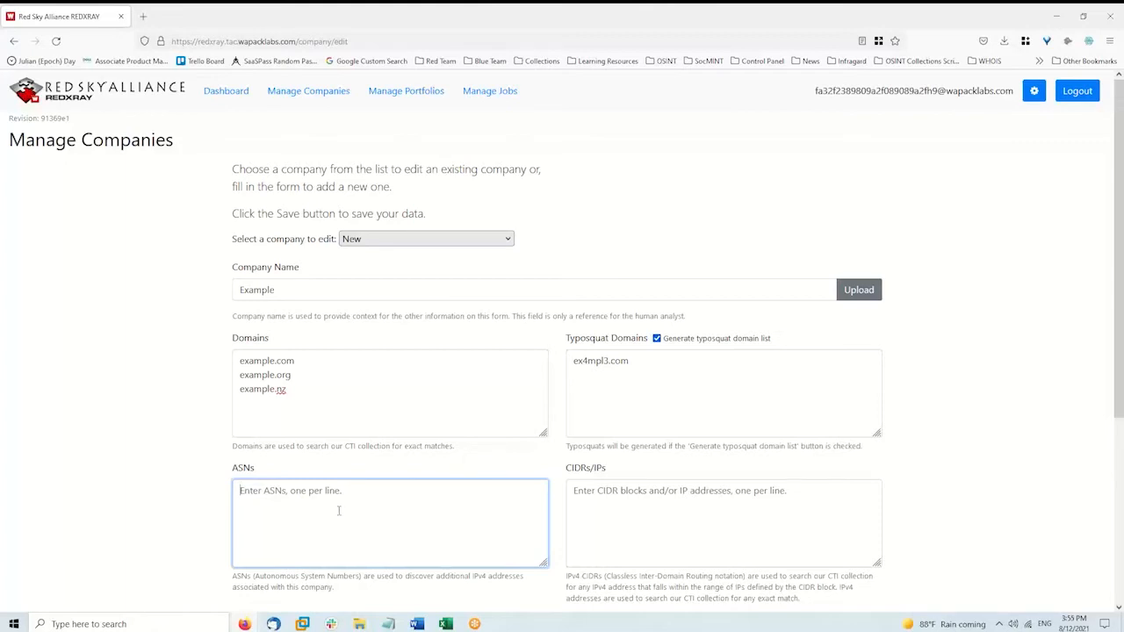
text(4658)
click(614, 499)
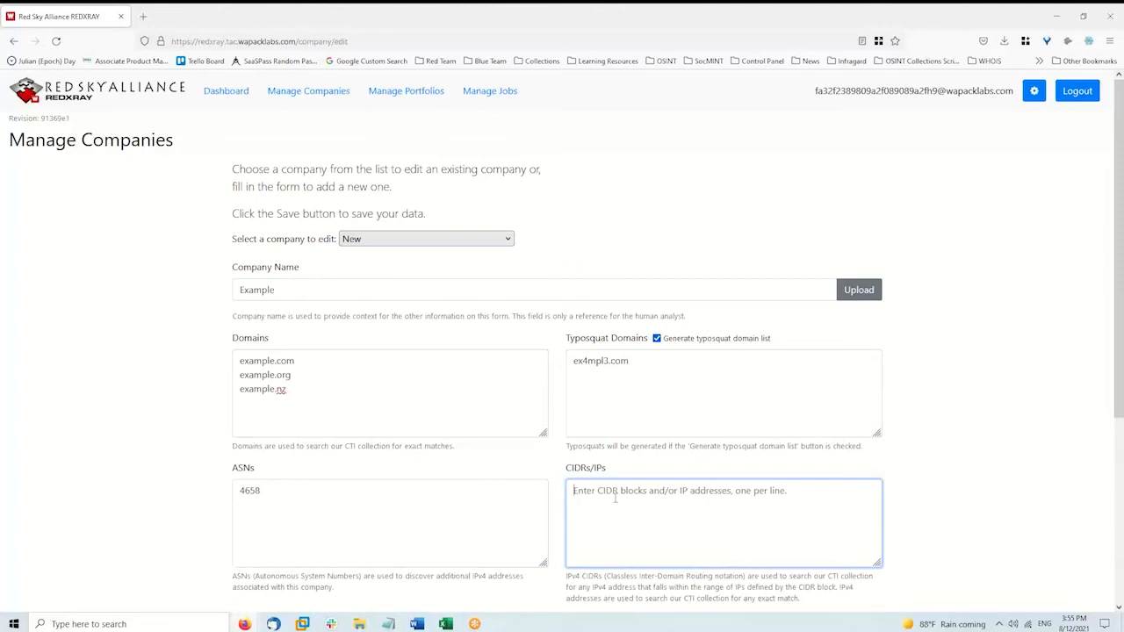
text(23.232.)
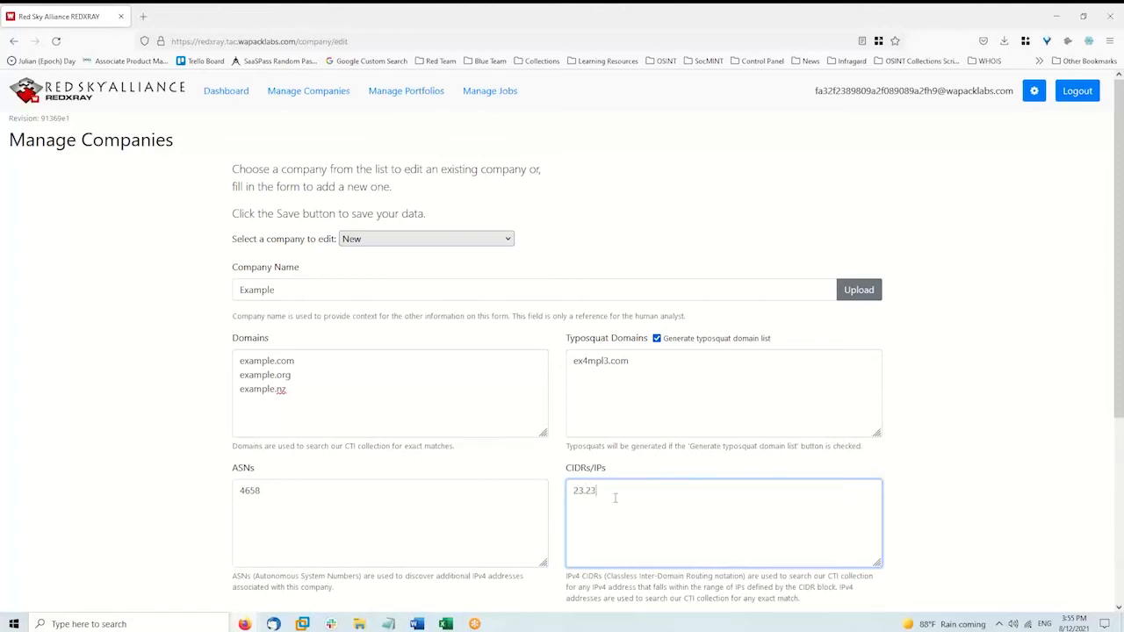
key(BackSpace)
text(.23)
text(.12 )
text(23.23.2)
text(3.0/24)
drag(616, 504, 610, 504)
click(638, 504)
Step: Leave Reverse WHOIS empty and list Example, Example CEO and Example Project as key words/phrases, one per line
scroll(452, 480, down, 3)
click(411, 488)
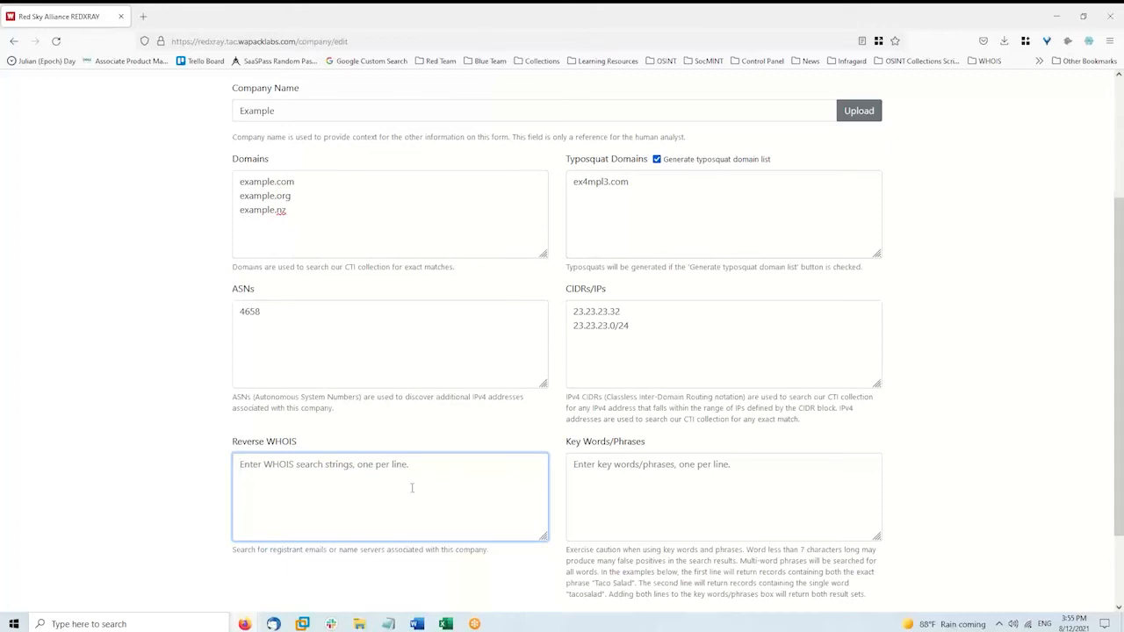
key(Tab)
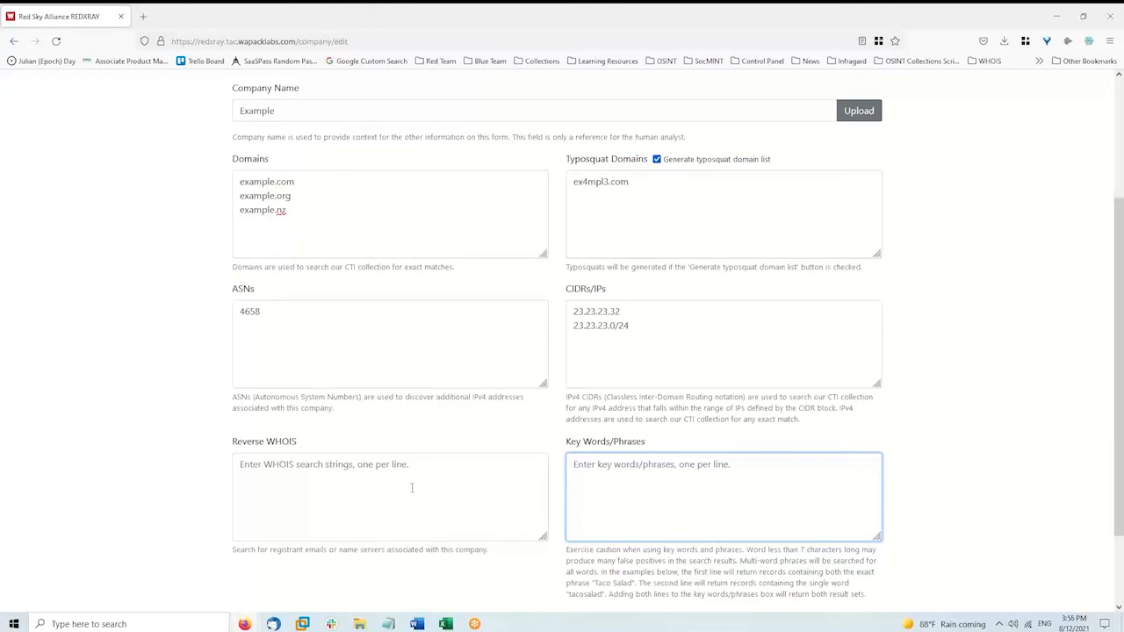
text(Example)
key(Return)
text(E)
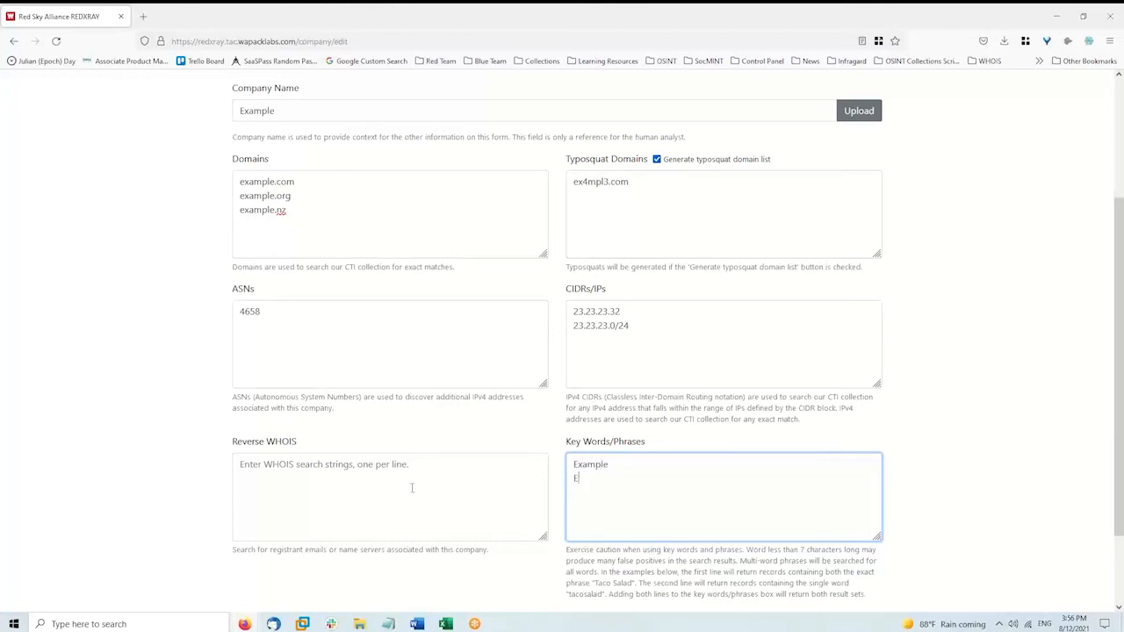
text(xample CEO)
key(Return)
text(Example Project)
Step: Save the new company profile and read the notice about its processing
scroll(453, 471, down, 2)
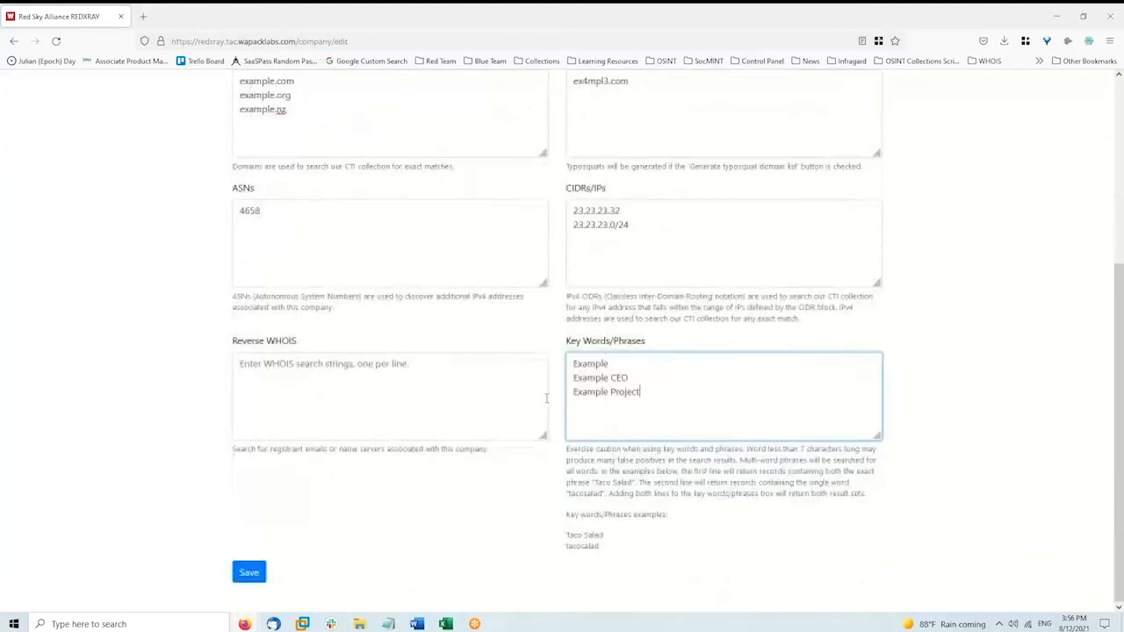
click(258, 579)
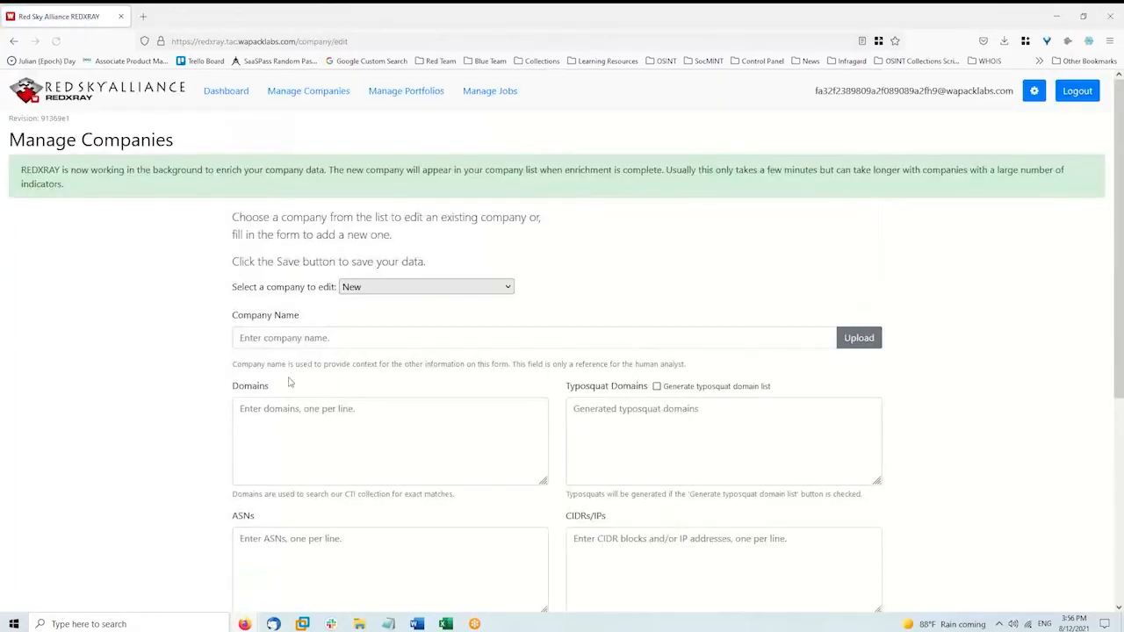
drag(75, 187, 25, 167)
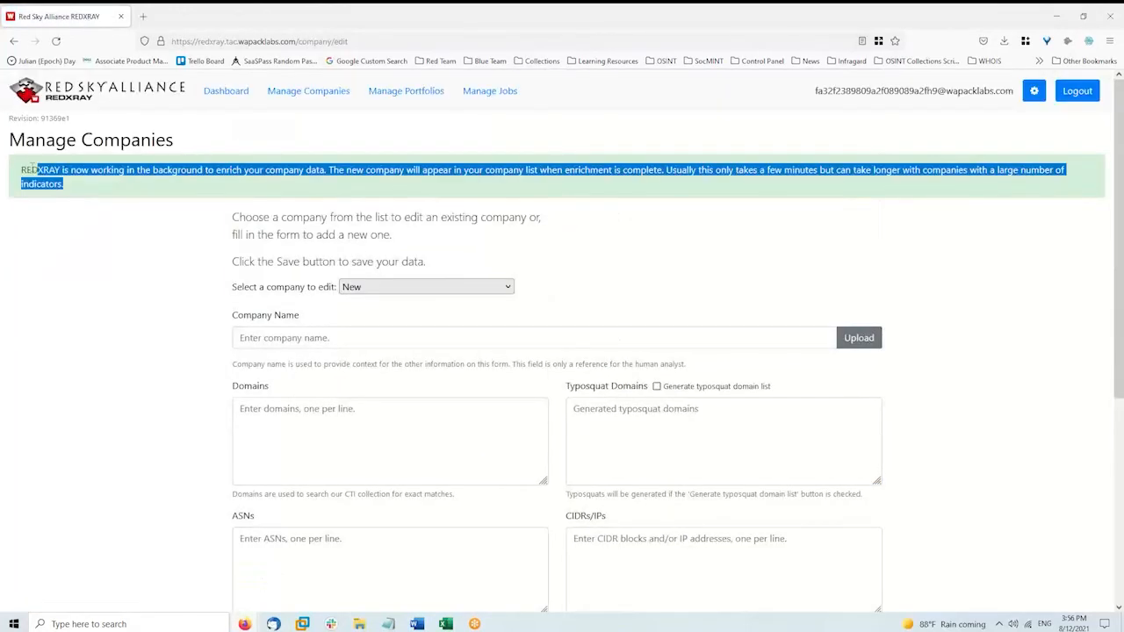
click(215, 120)
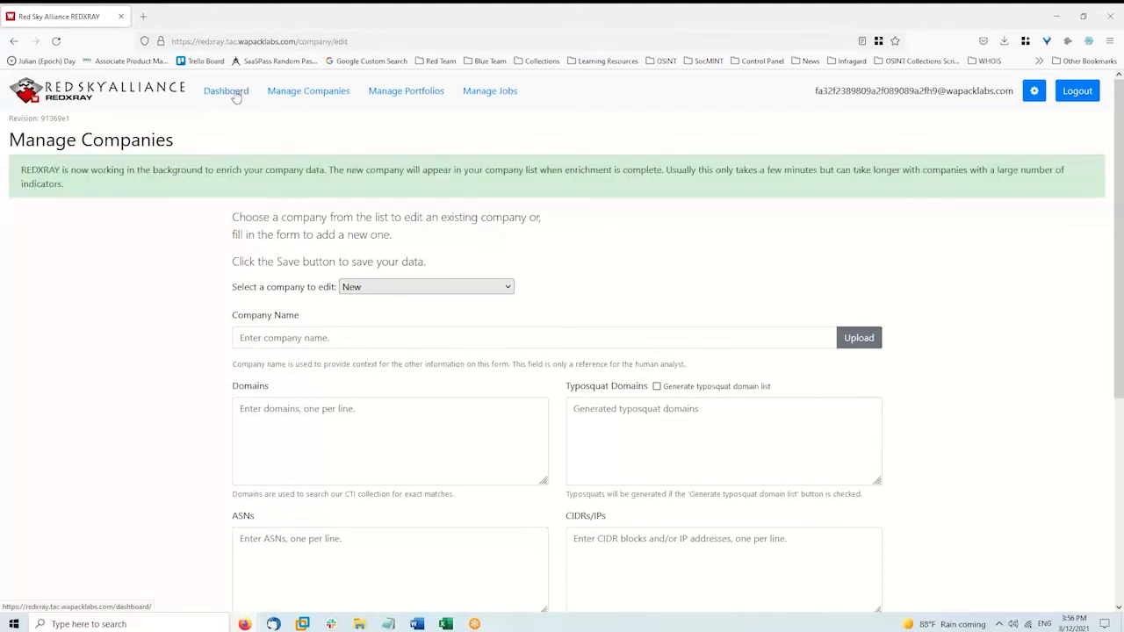
Step: Show the dashboard's threats by organization with the time filter set to All and examine both Example company entries
click(234, 93)
click(156, 189)
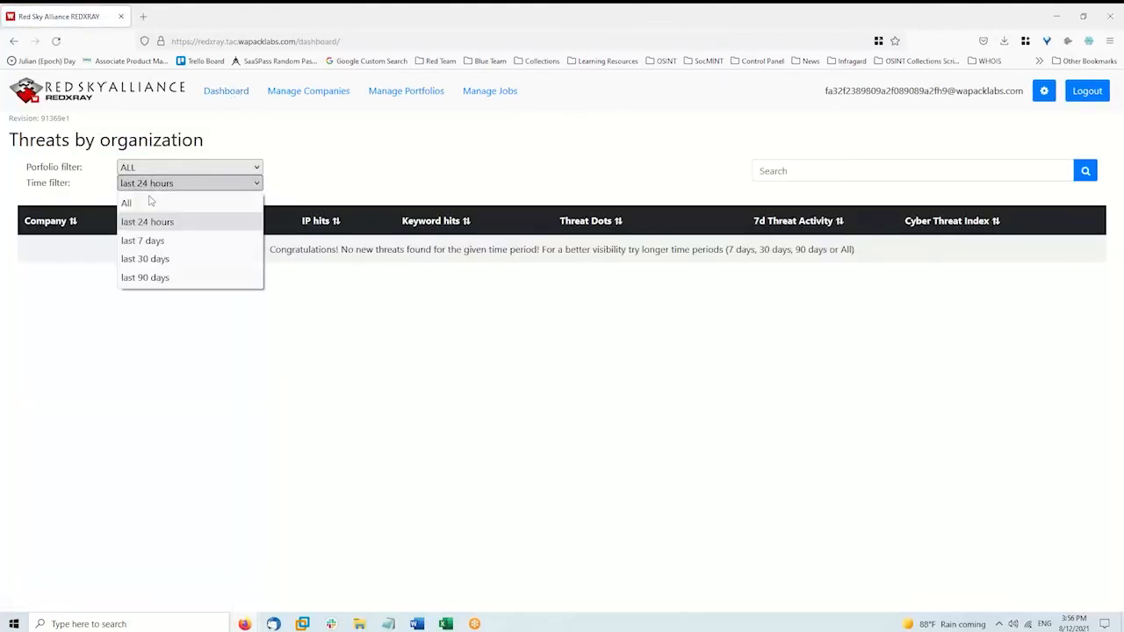
click(136, 203)
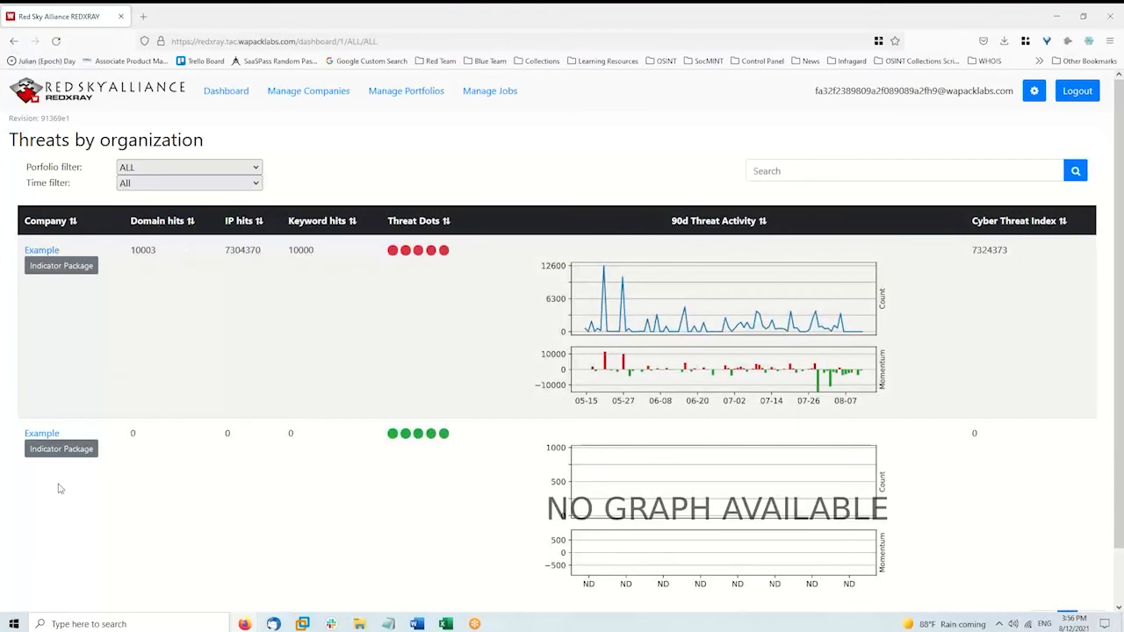
drag(65, 435, 13, 441)
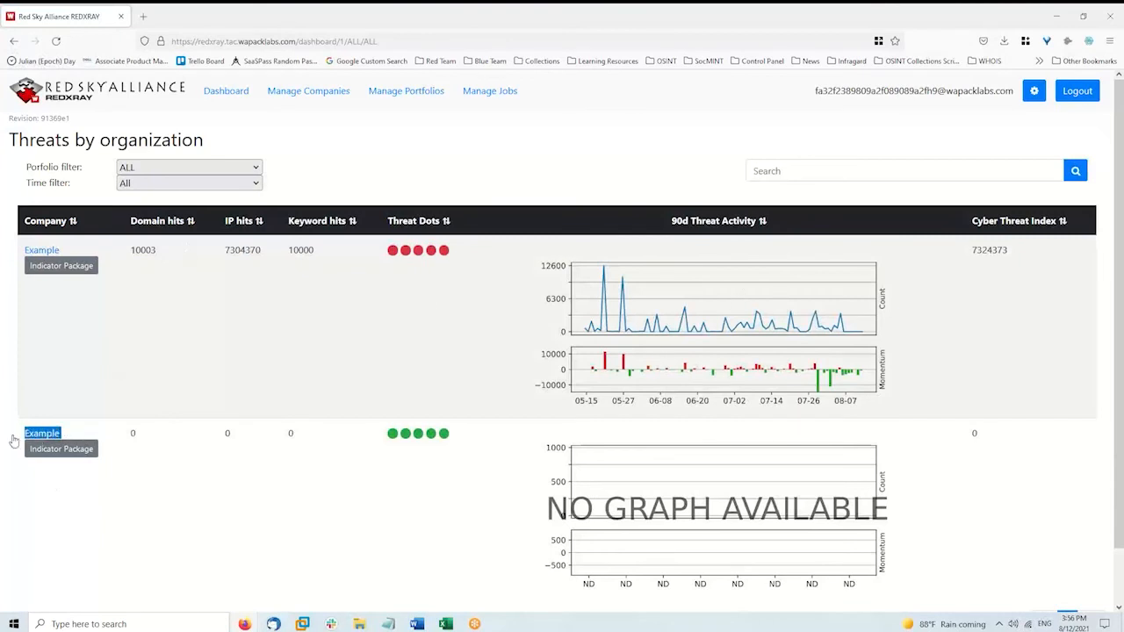
click(915, 49)
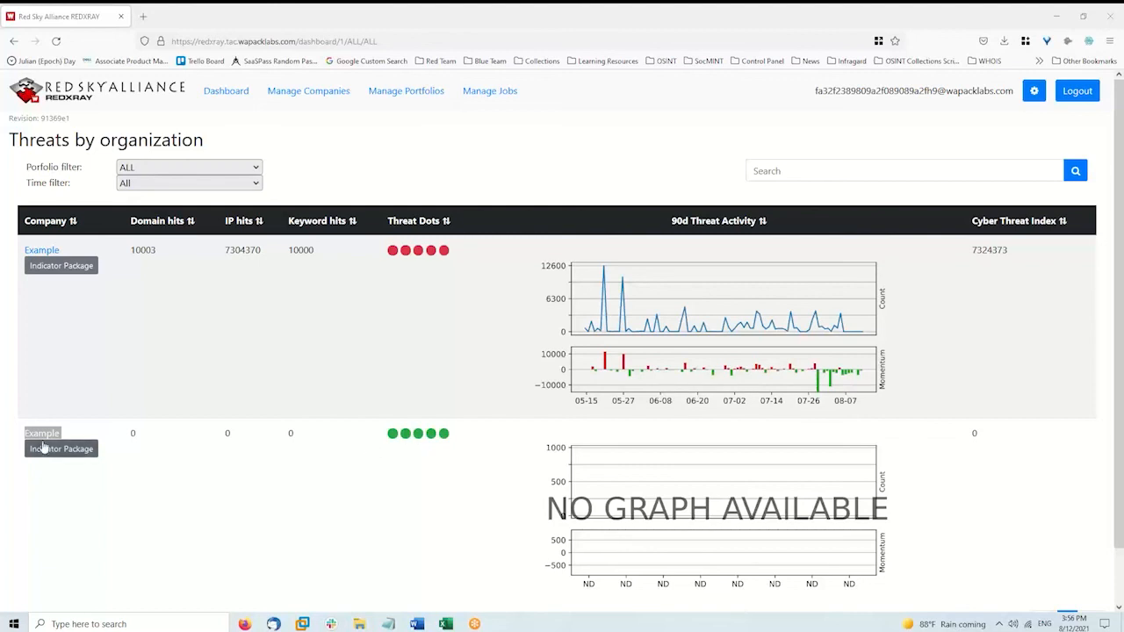
drag(70, 436, 30, 437)
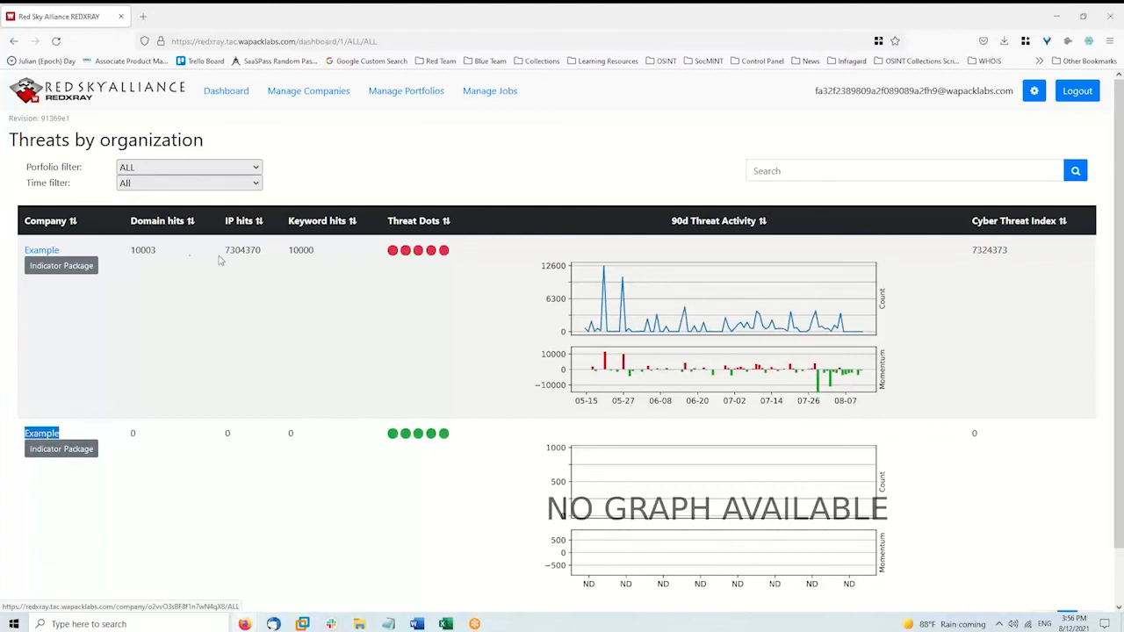
drag(85, 255, 26, 254)
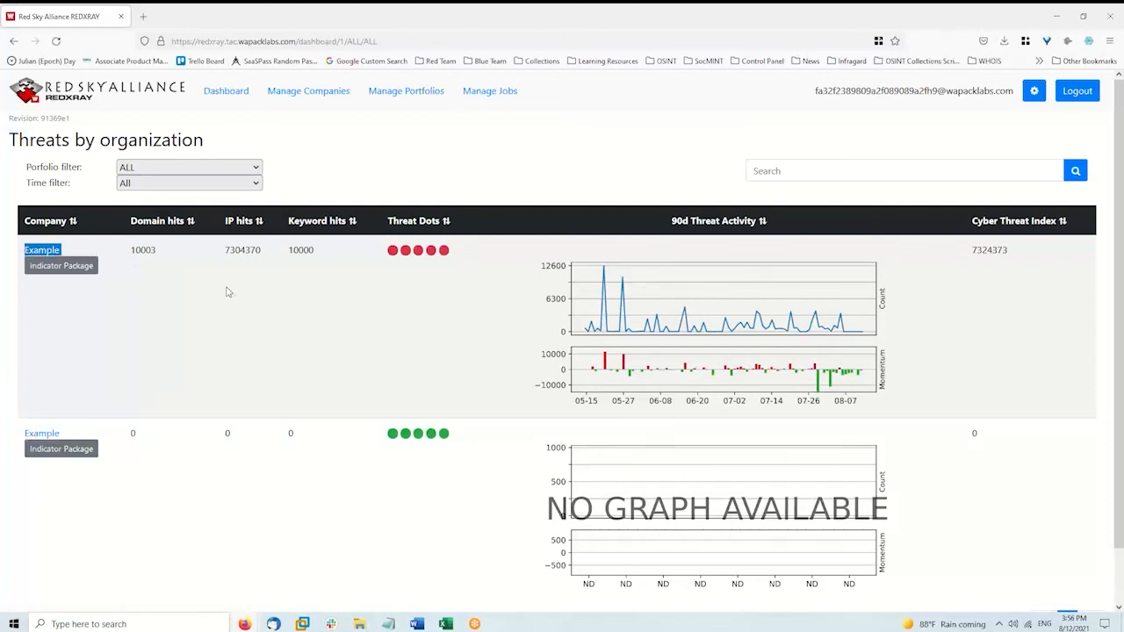